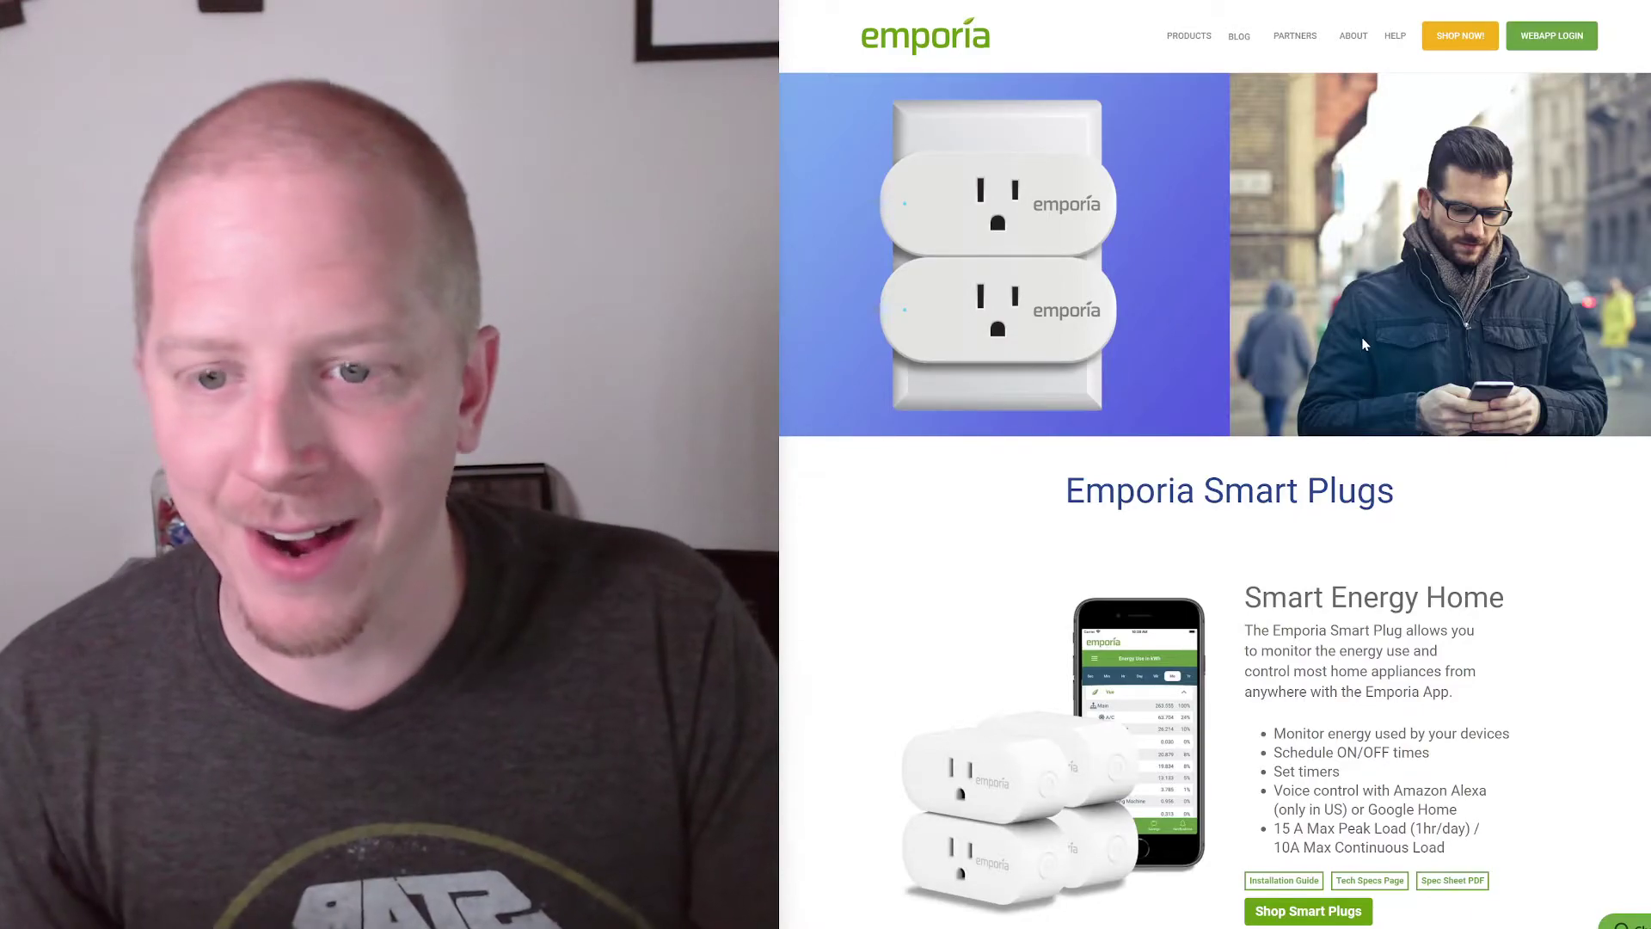
scroll(1364, 343, "down", 3)
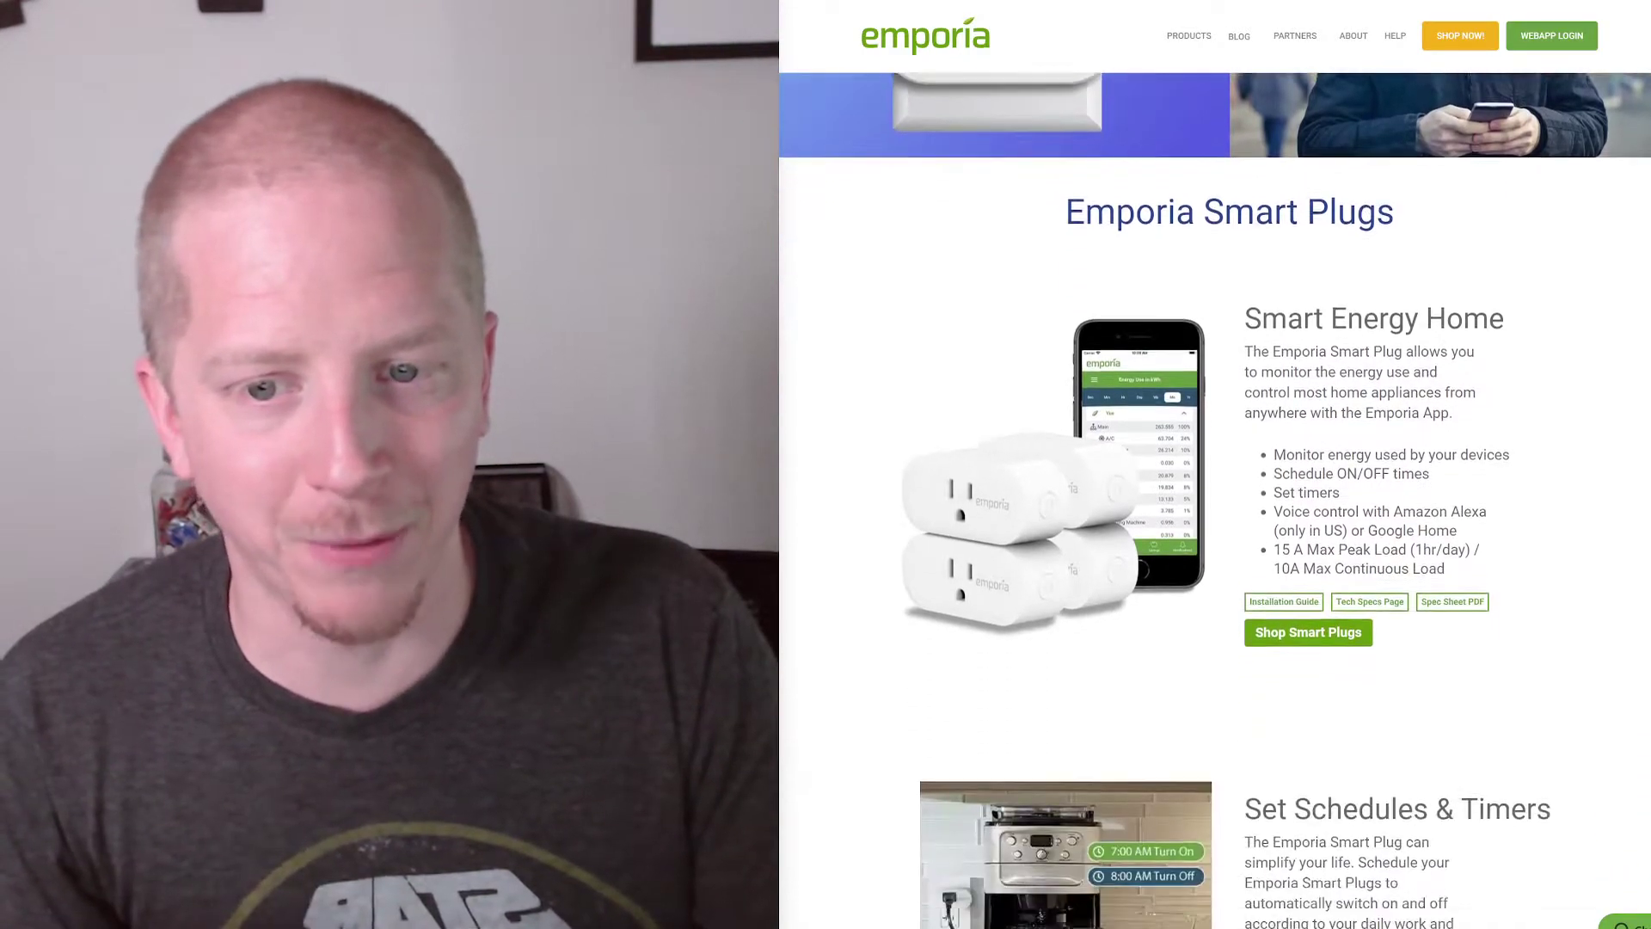
scroll(1215, 502, "down", 2)
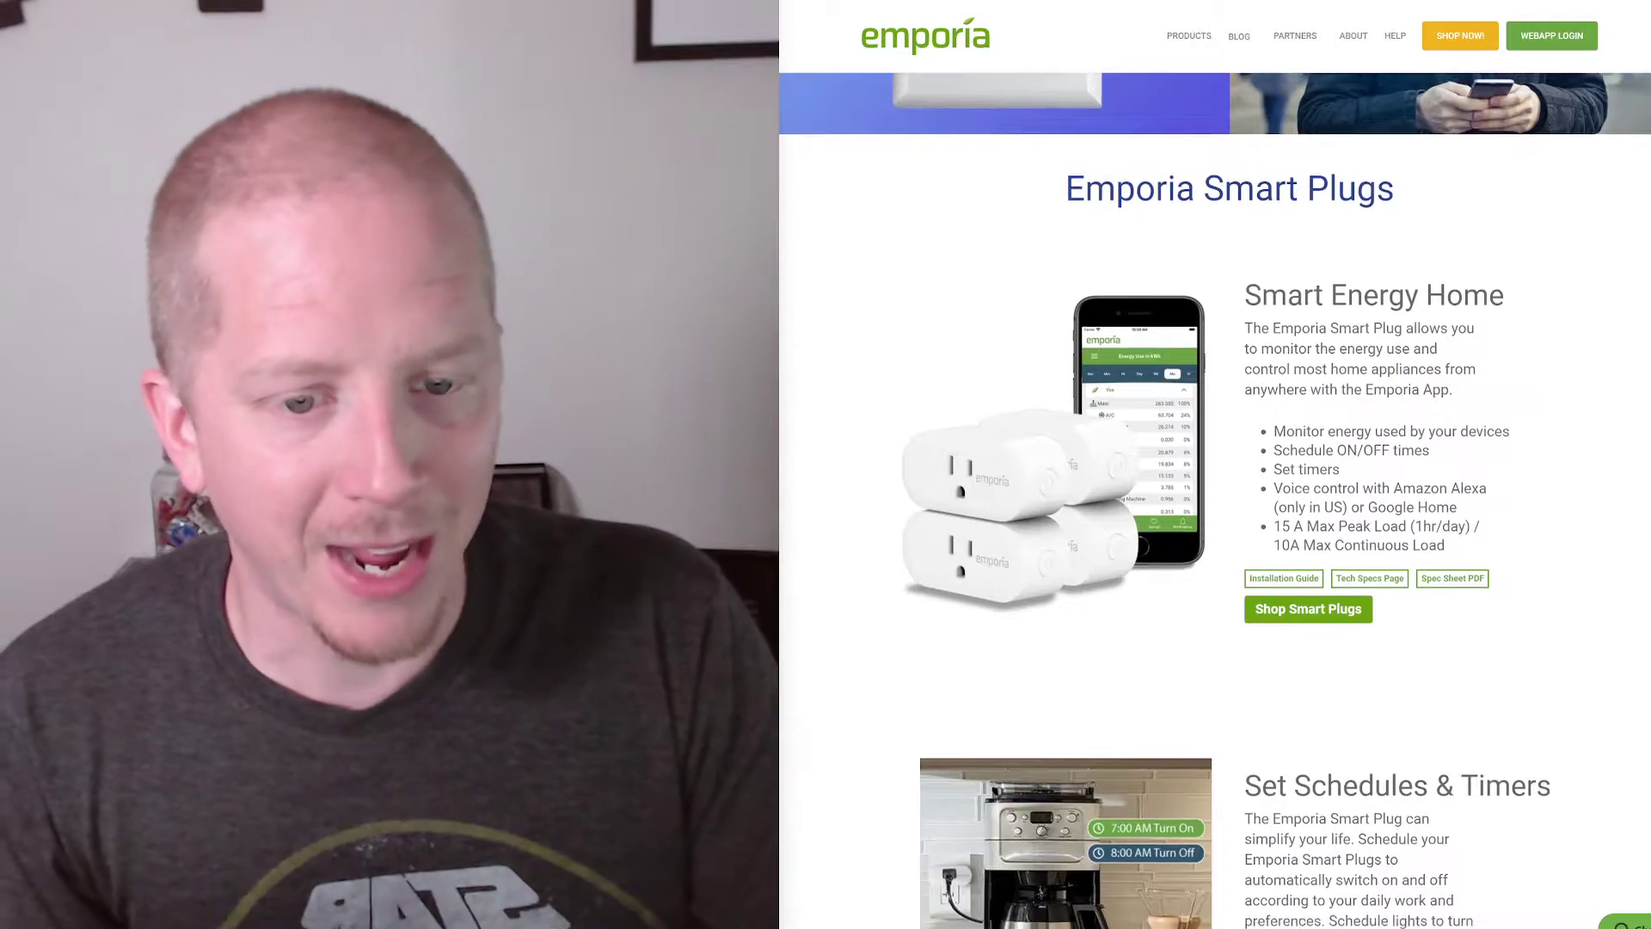
scroll(1366, 335, "down", 3)
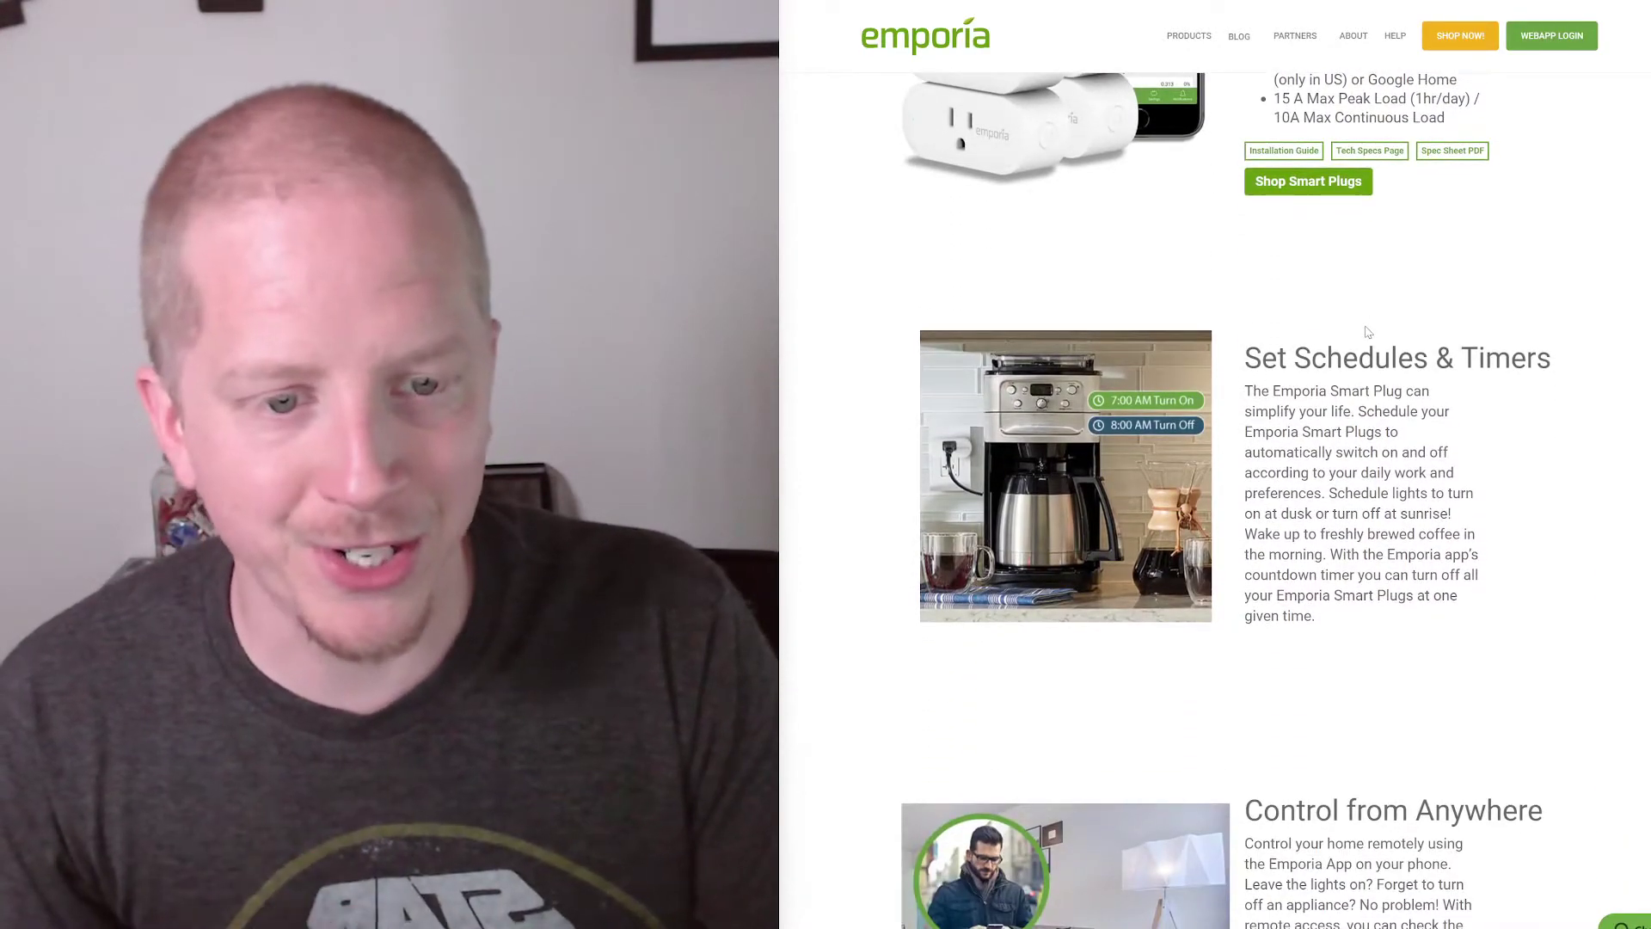
scroll(1366, 332, "down", 1)
scroll(1367, 333, "down", 1)
scroll(1366, 333, "down", 1)
scroll(1367, 334, "down", 2)
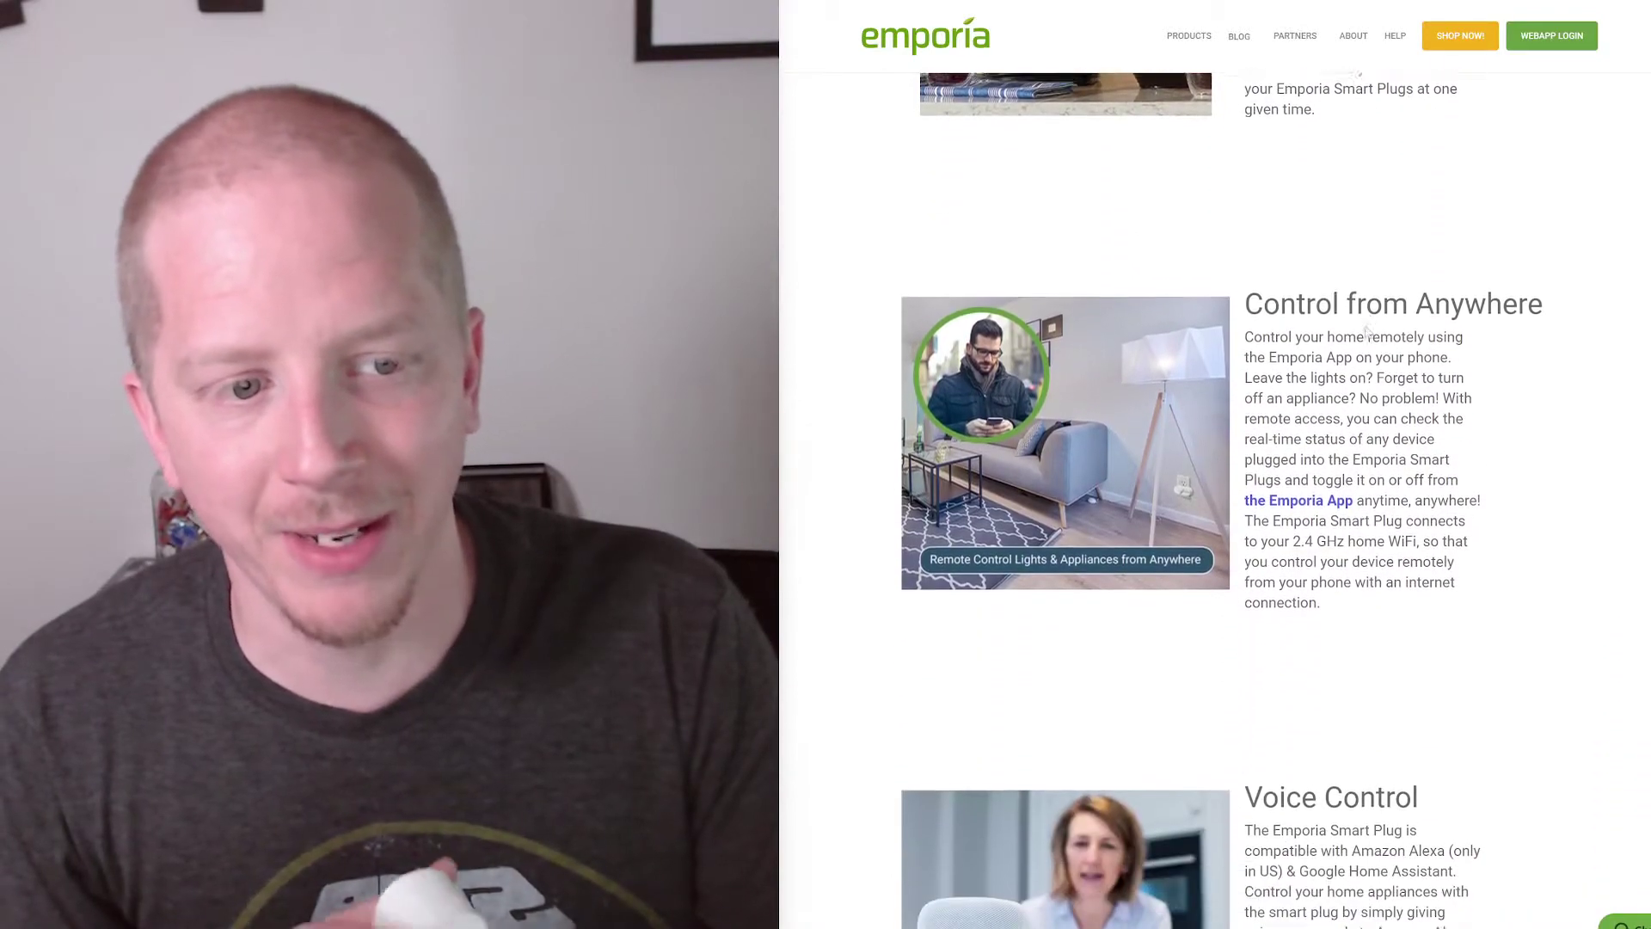
scroll(1366, 333, "down", 2)
scroll(1367, 332, "down", 1)
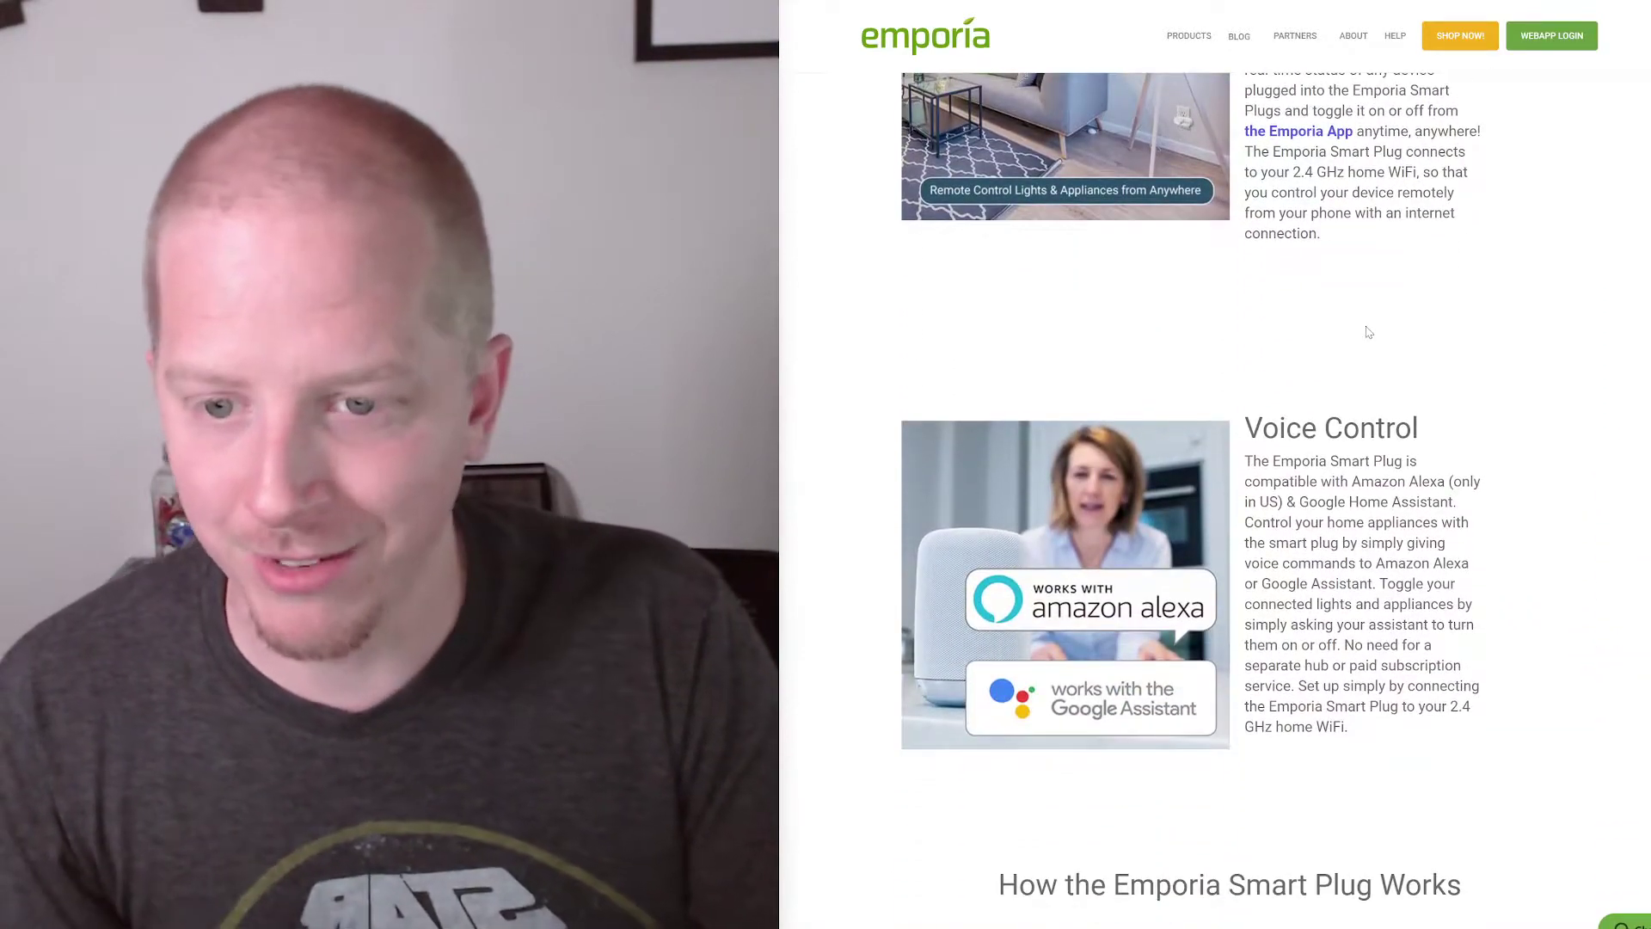
scroll(1367, 333, "down", 1)
scroll(1367, 334, "down", 1)
scroll(1370, 328, "down", 2)
scroll(1373, 324, "down", 1)
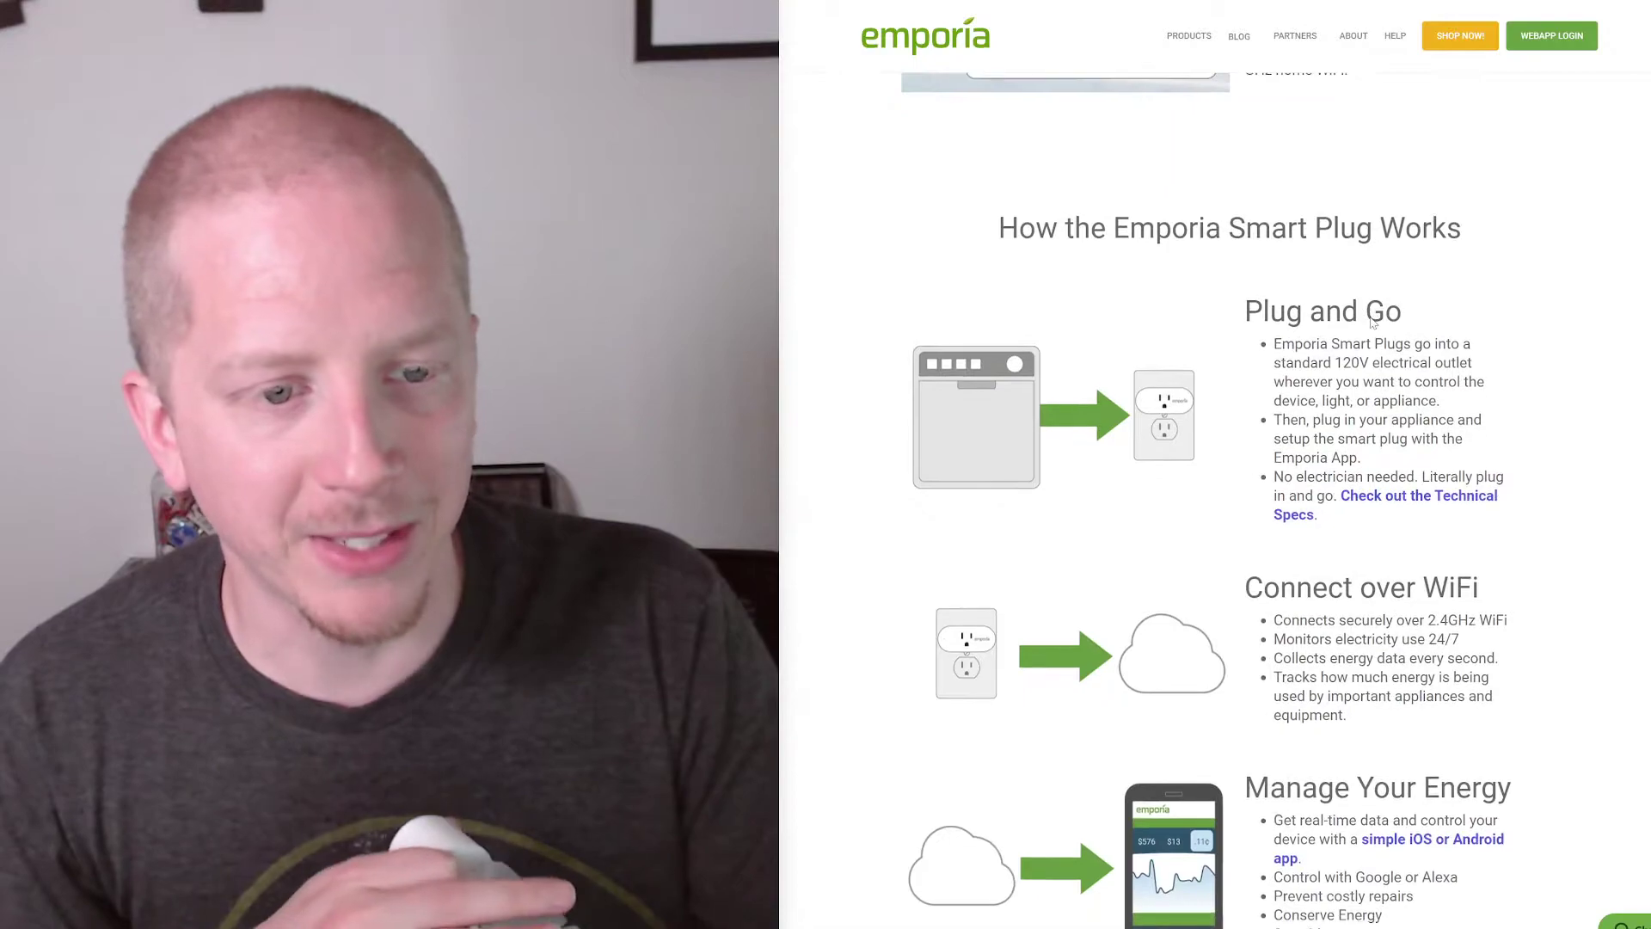
scroll(1372, 325, "down", 1)
scroll(1374, 323, "down", 2)
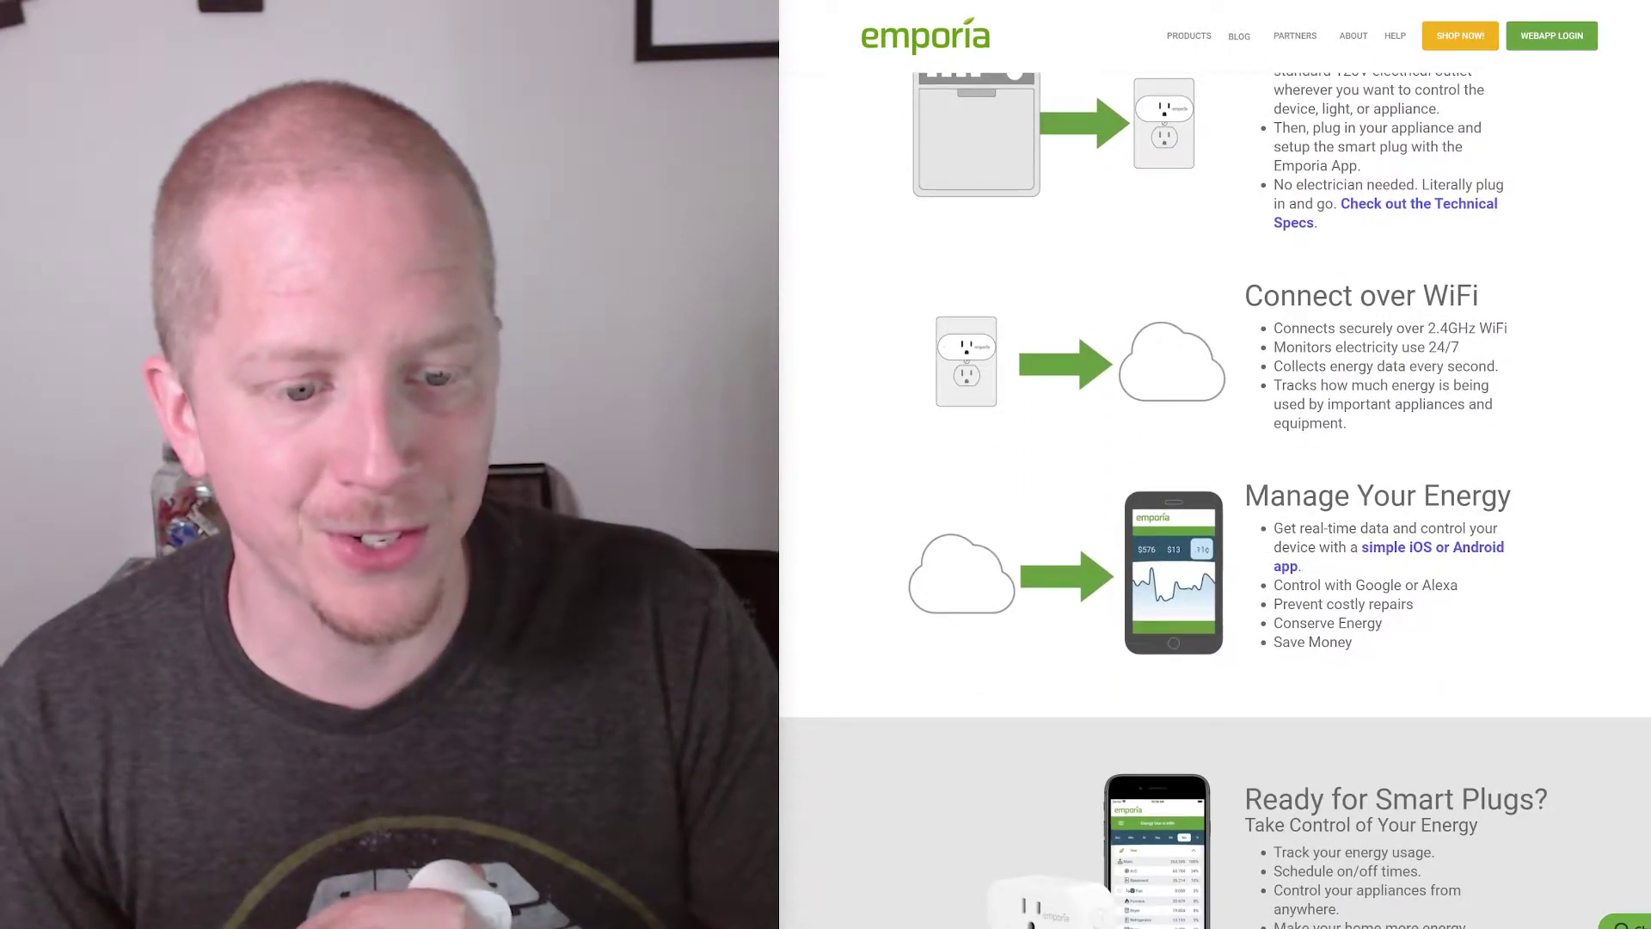
scroll(1372, 324, "down", 1)
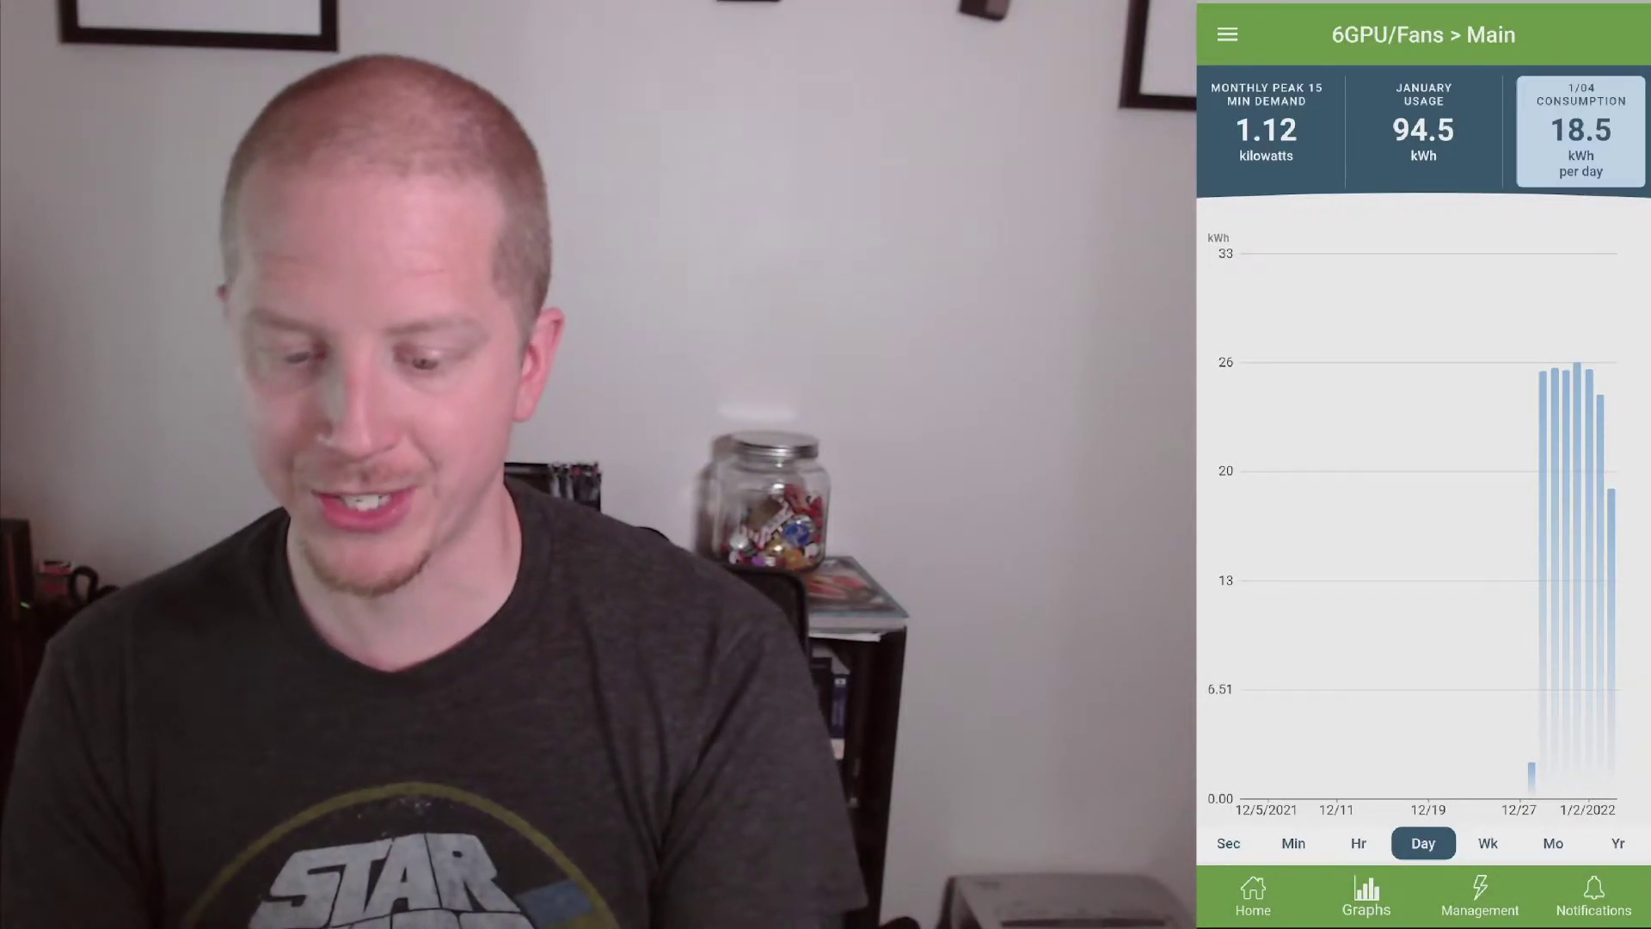
Switch the 6GPU/Fans Main graph from daily totals to hourly bars.
left_click(1359, 843)
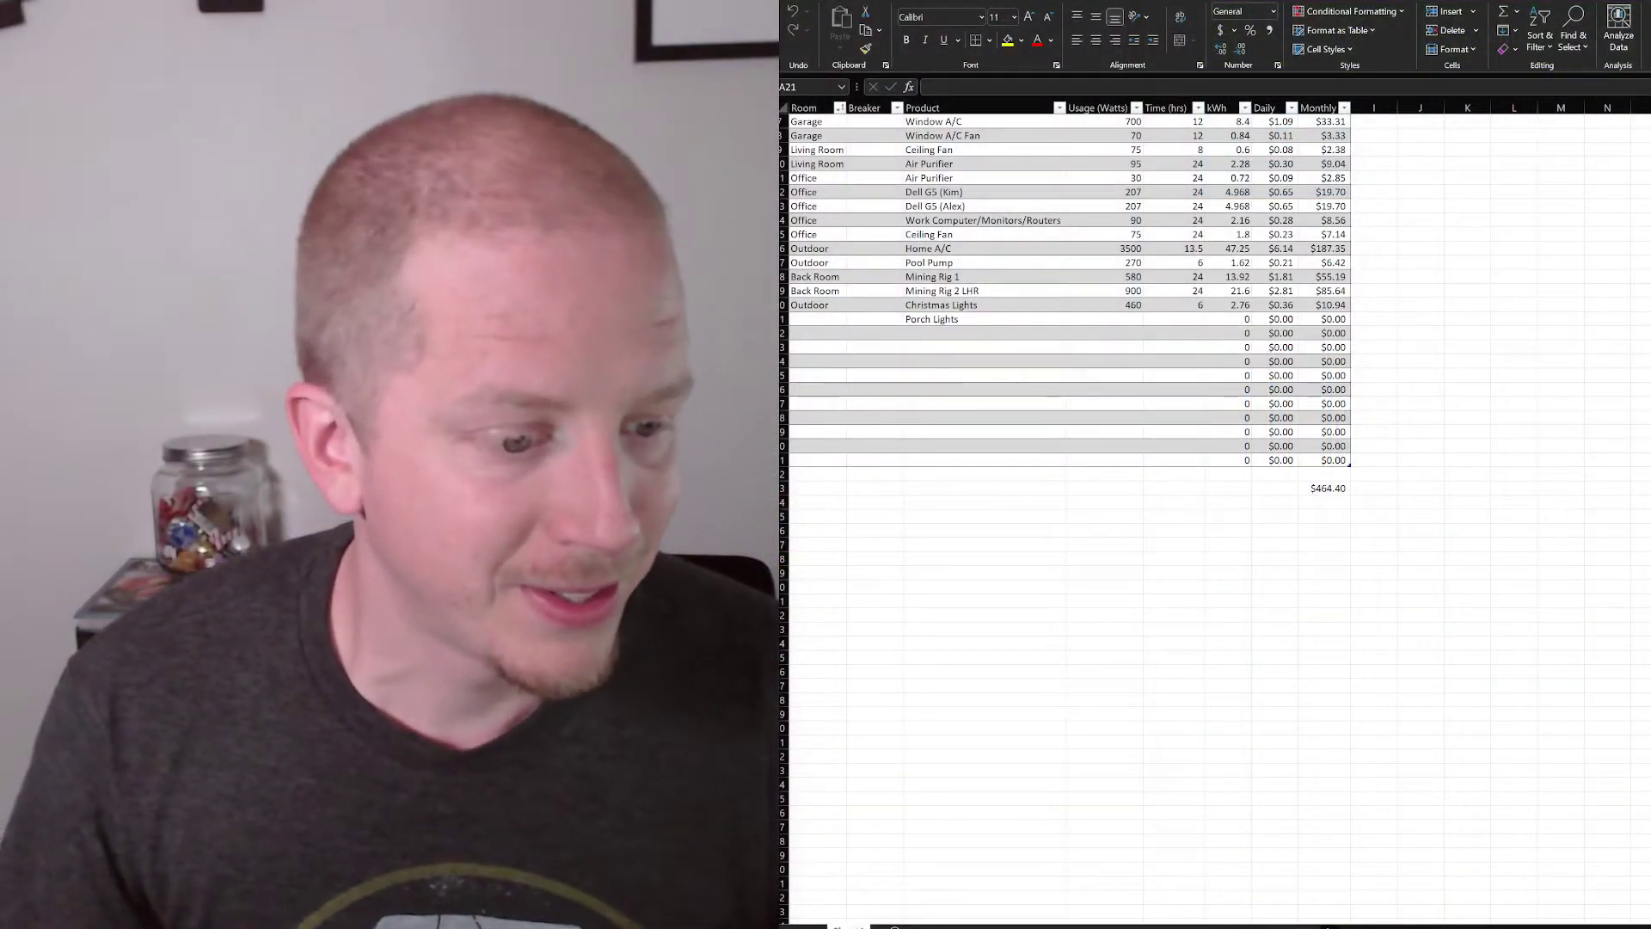
scroll(1213, 517, "up", 2, "ctrl")
scroll(1213, 517, "up", 2, "ctrl")
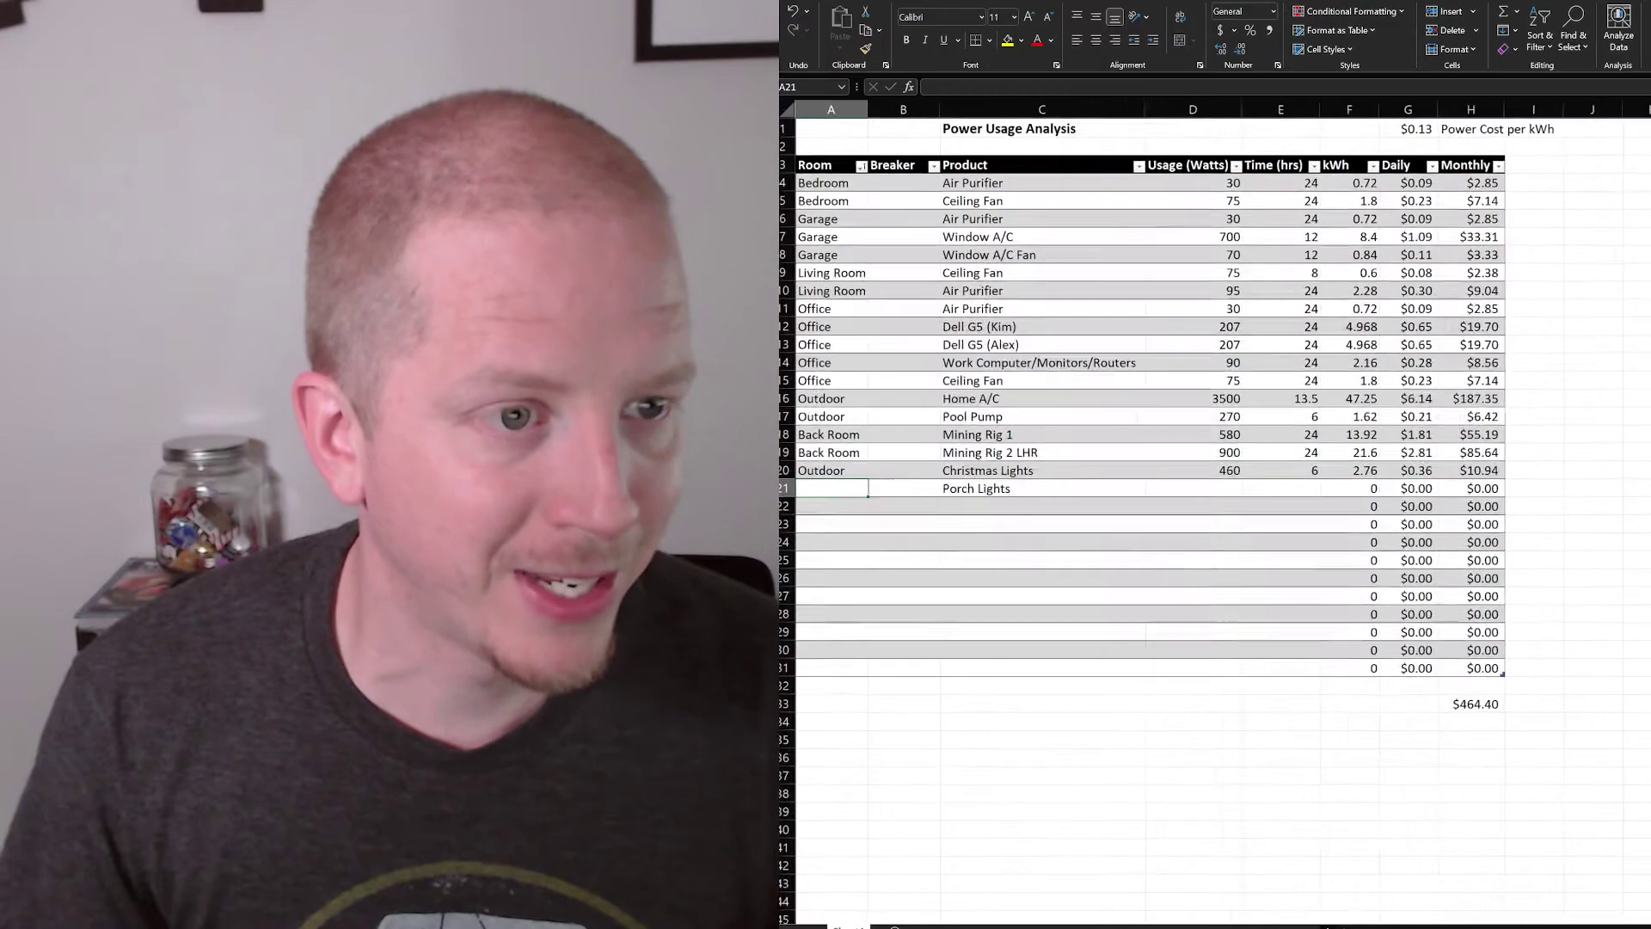
scroll(1212, 516, "up", 1, "ctrl")
scroll(1212, 516, "up", 1, "ctrl")
scroll(919, 305, "up", 1, "ctrl")
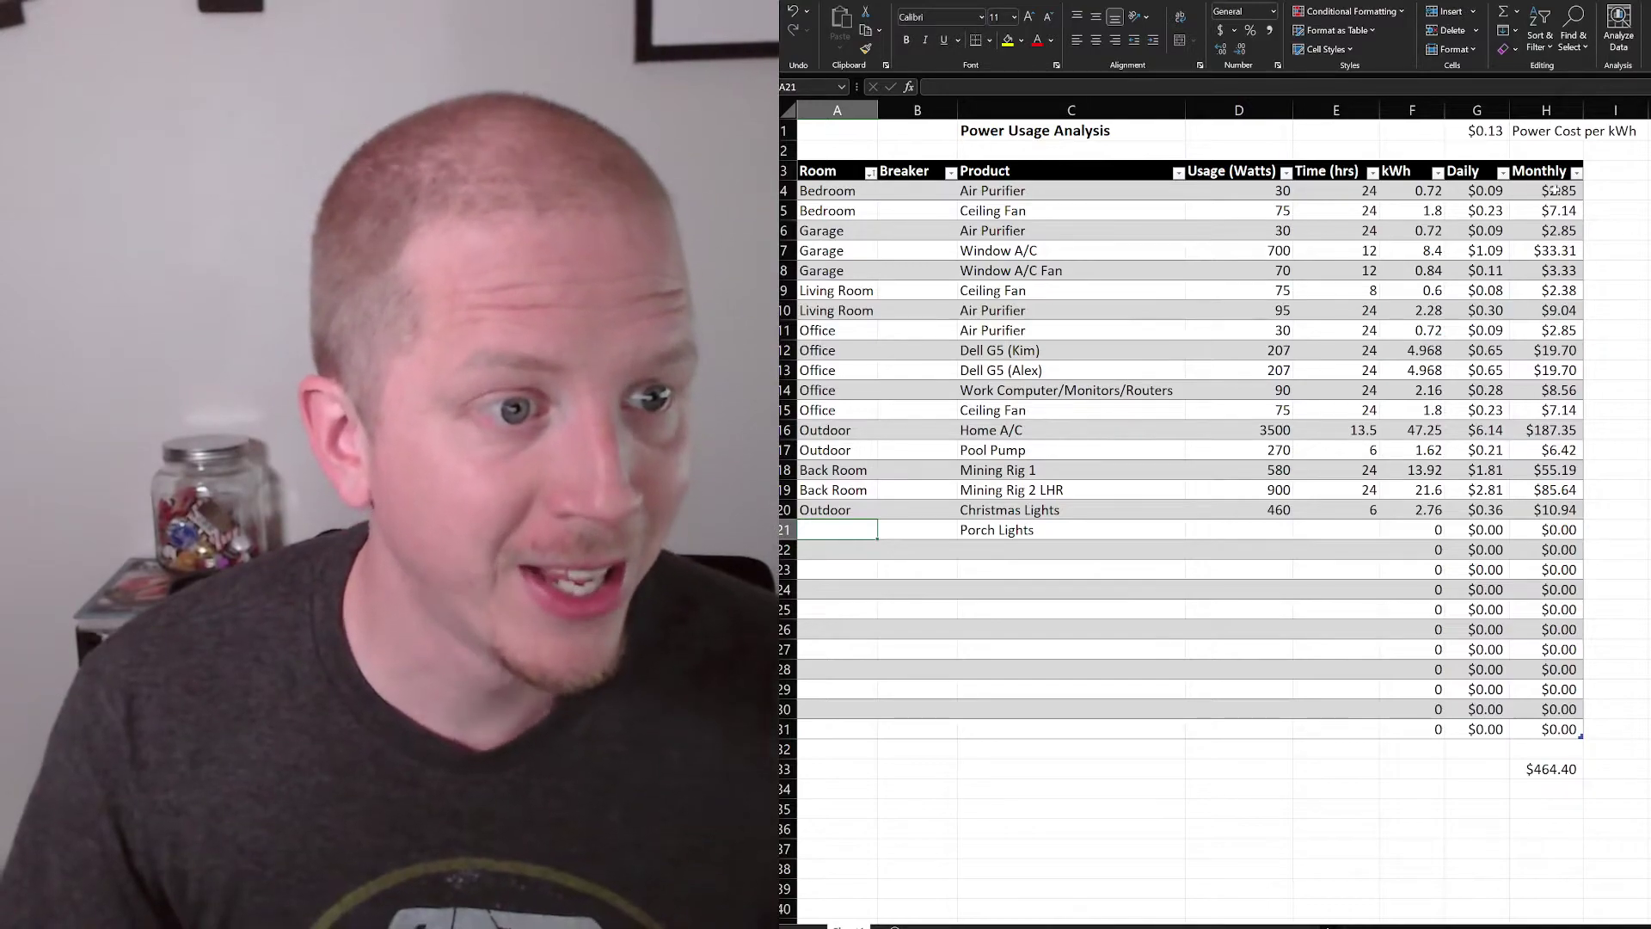
Select the Monthly cost values H4:H21 and inspect the Home A/C formula =G16*30.5.
left_click_drag(1555, 190, 1561, 529)
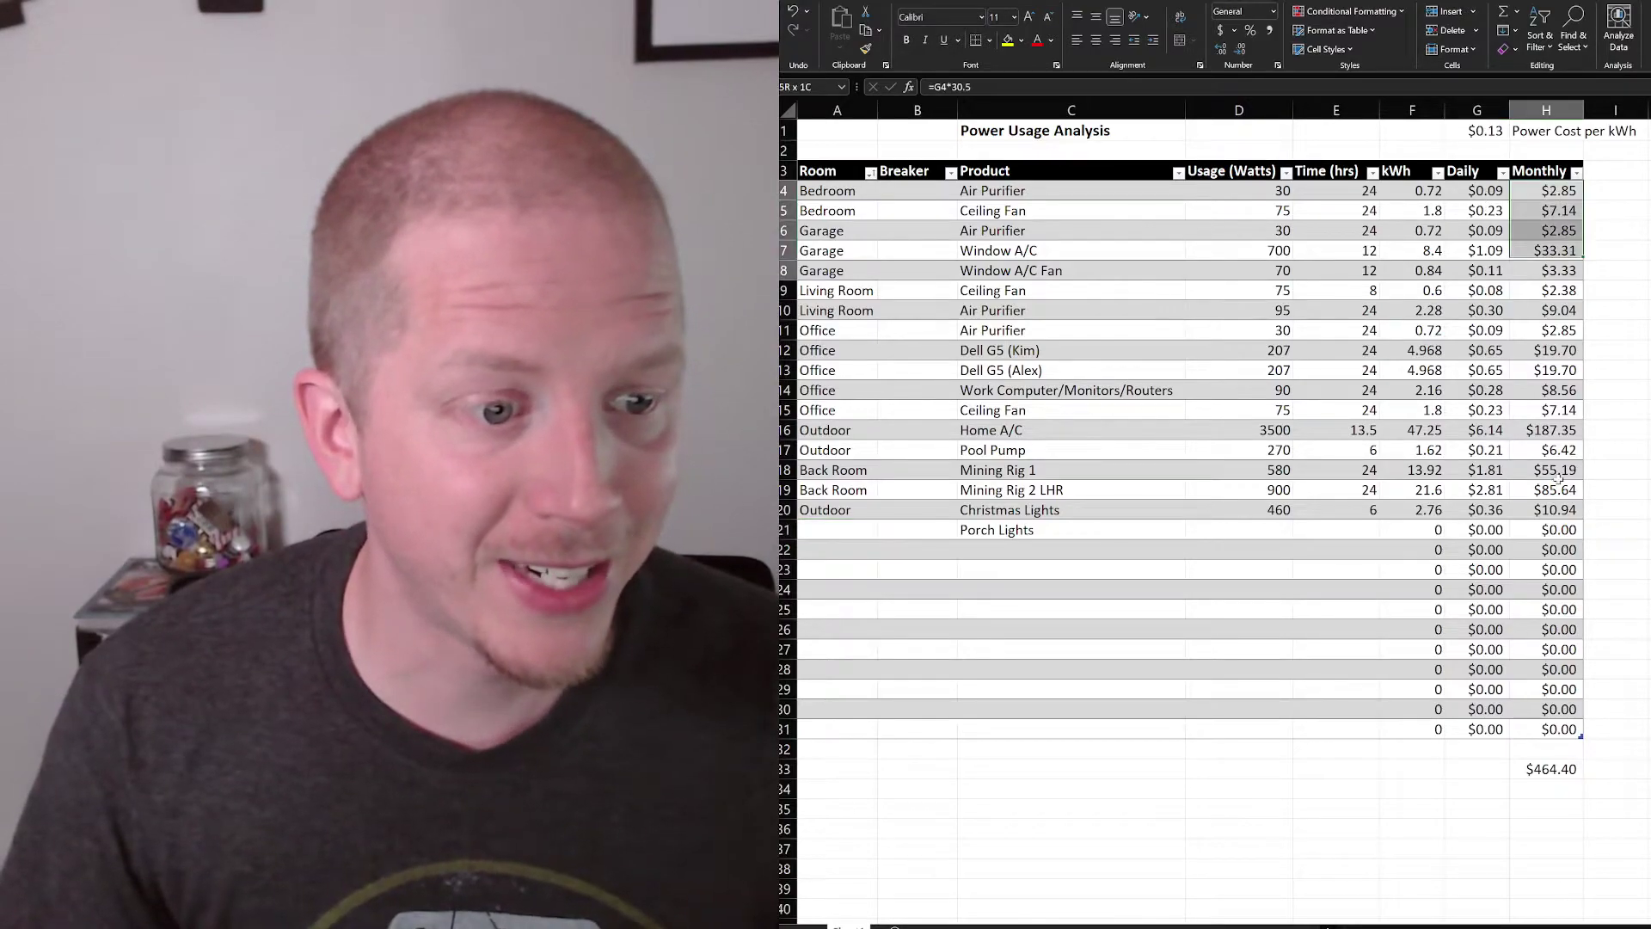
left_click(1551, 430)
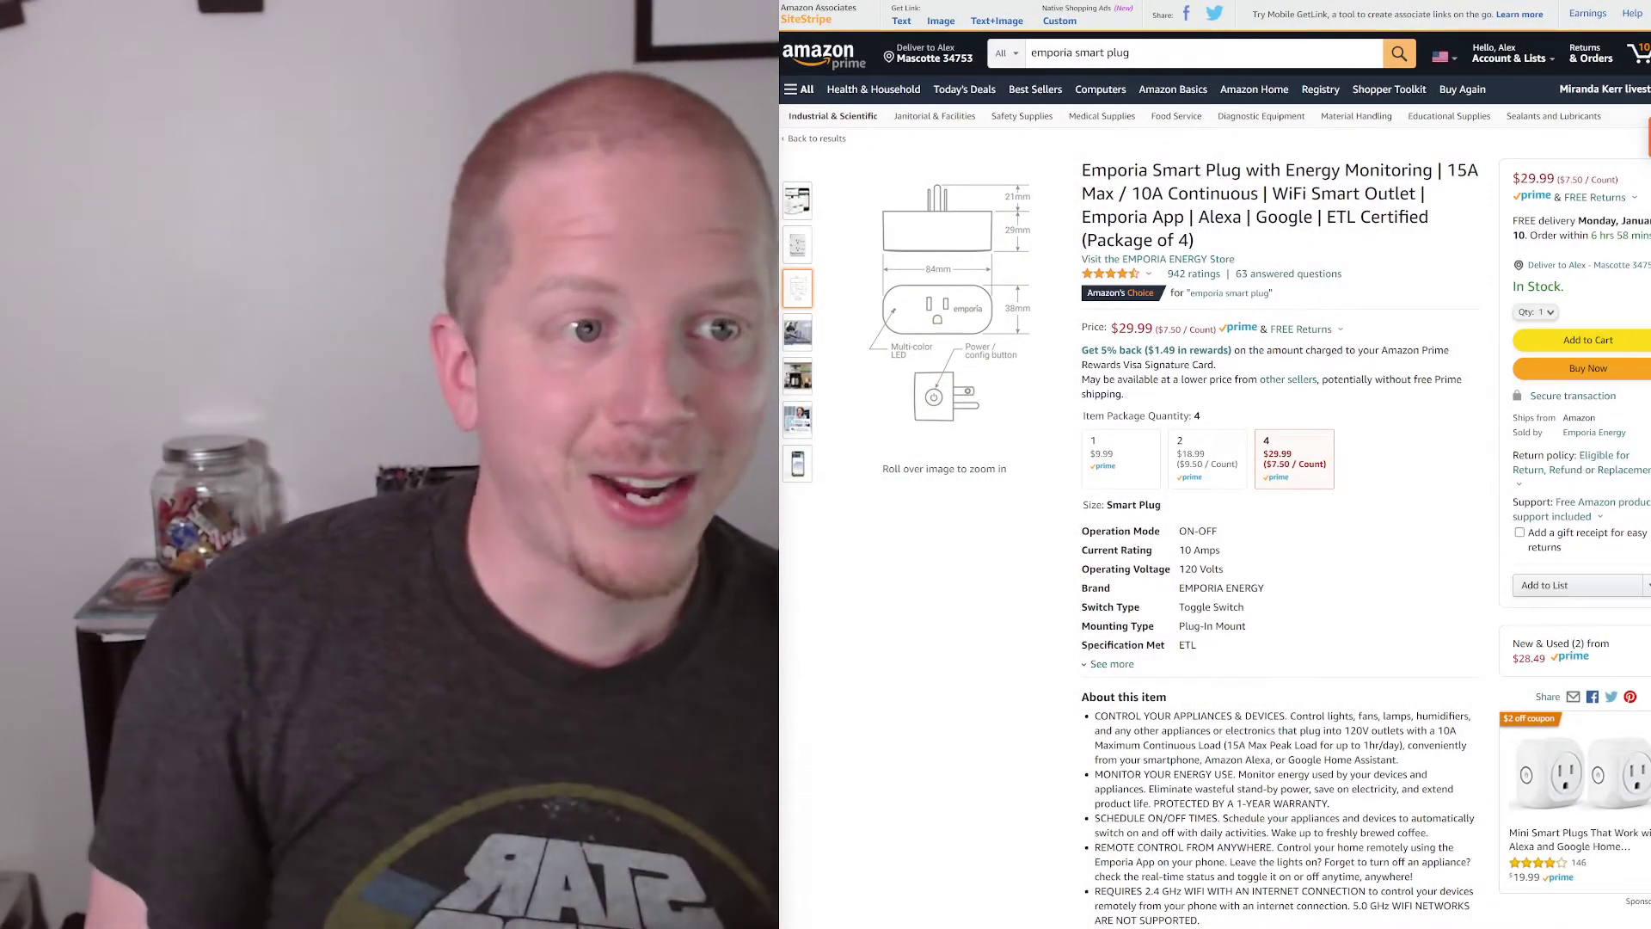
scroll(1488, 382, "down", 1)
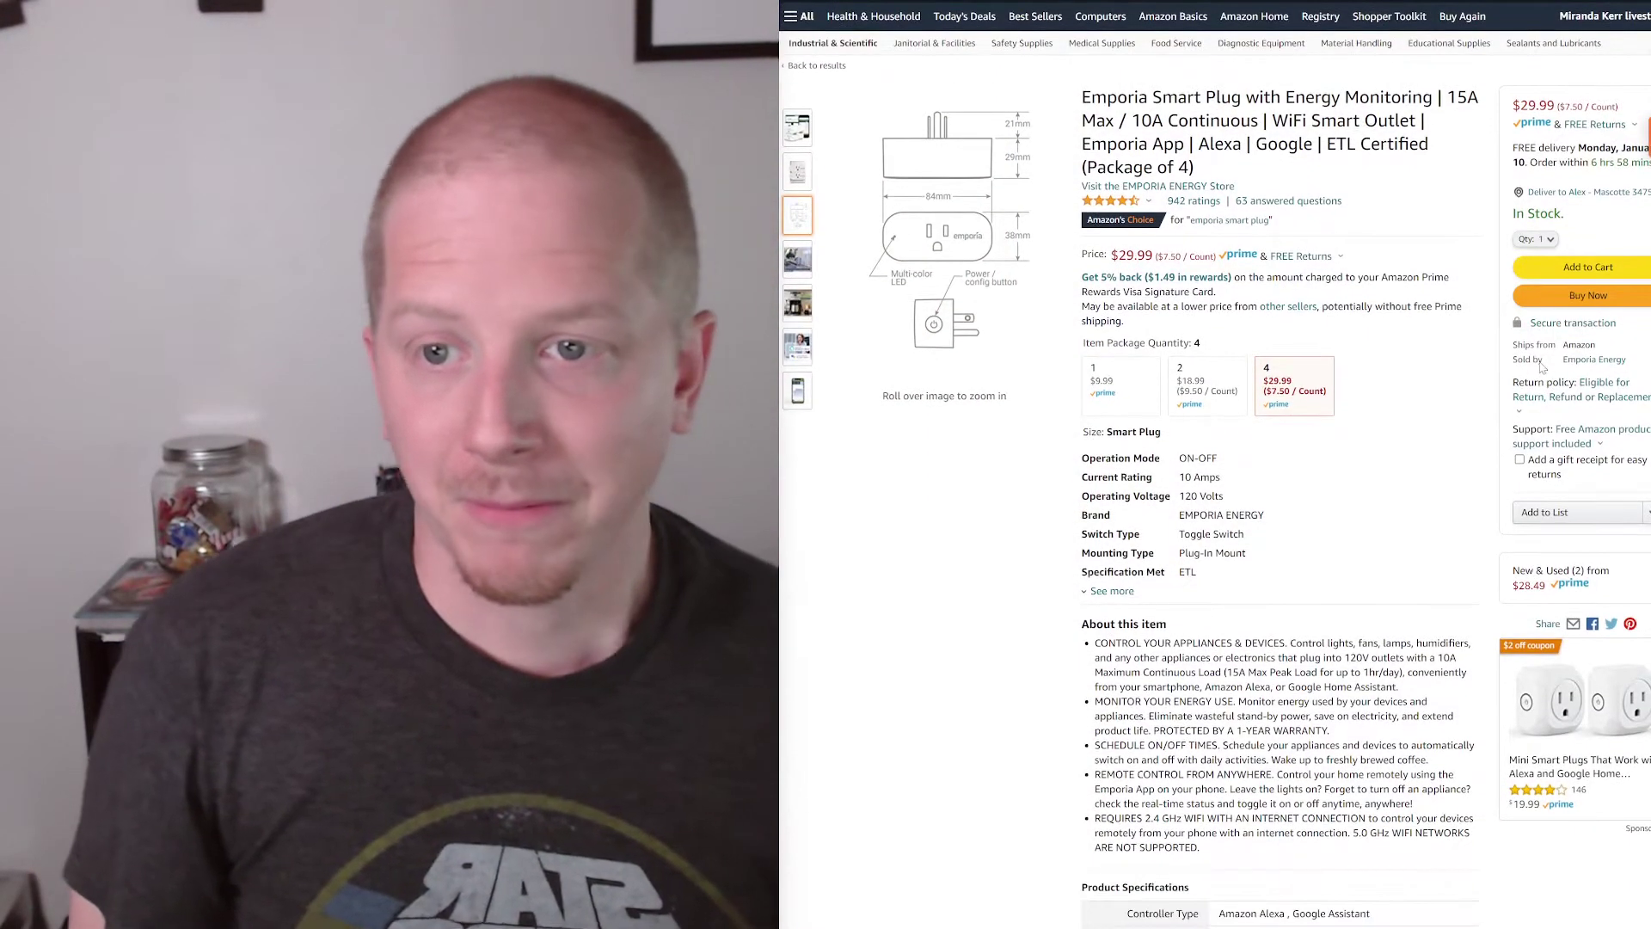